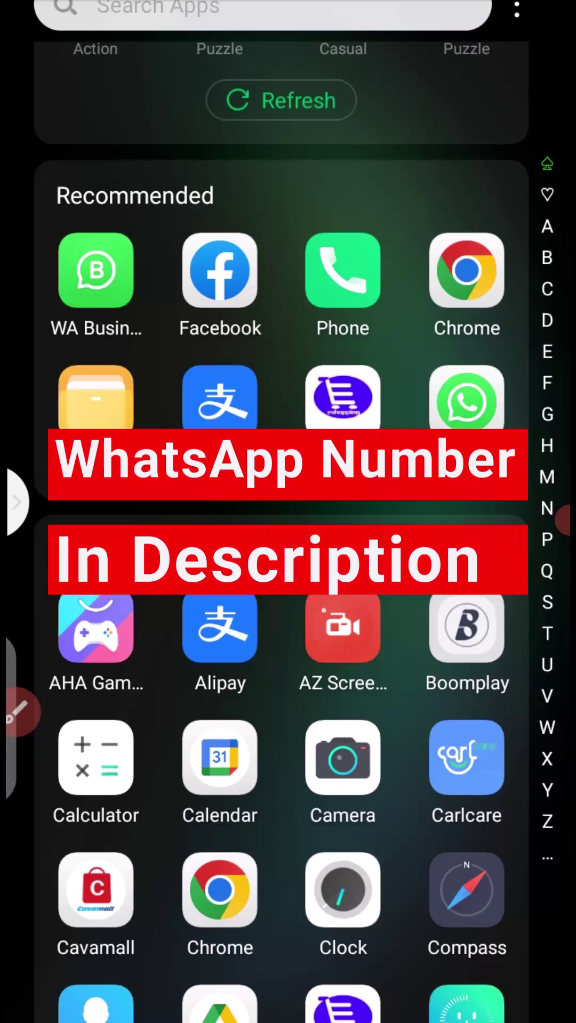
{"action": "scroll", "coordinate": [288, 560], "scroll_direction": "down", "scroll_amount": 1}
{"action": "scroll", "coordinate": [289, 560], "scroll_direction": "down", "scroll_amount": 2}
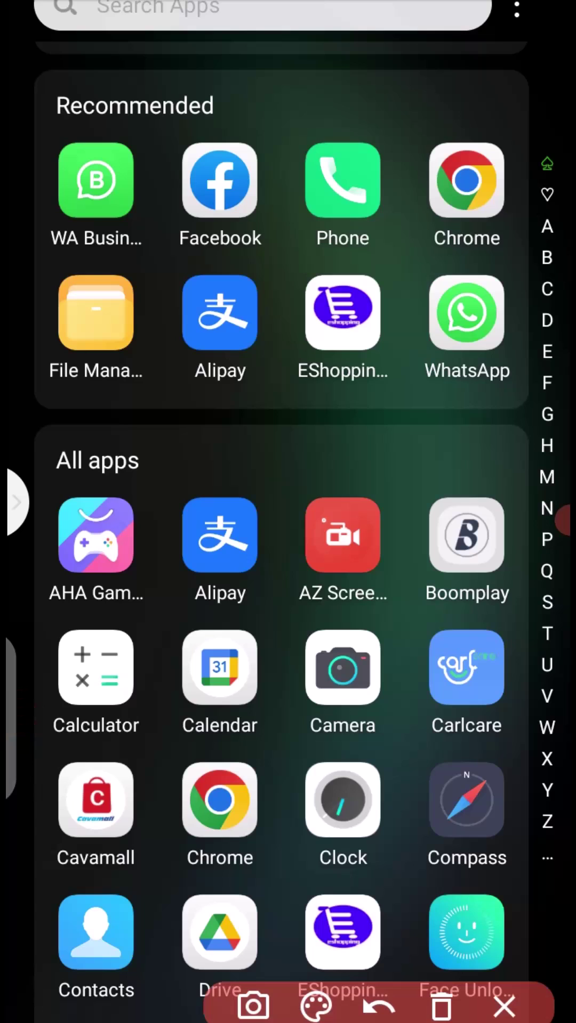
- Launch Alipay and go to the Me profile page
{"action": "left_click_drag", "start_coordinate": [256, 474], "coordinate": [260, 489]}
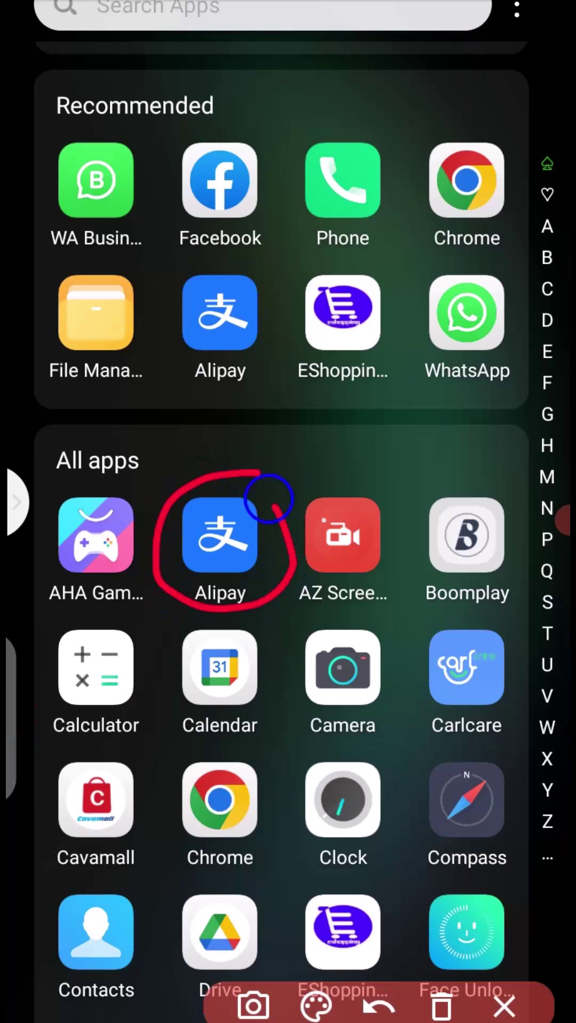
{"action": "left_click", "coordinate": [220, 536]}
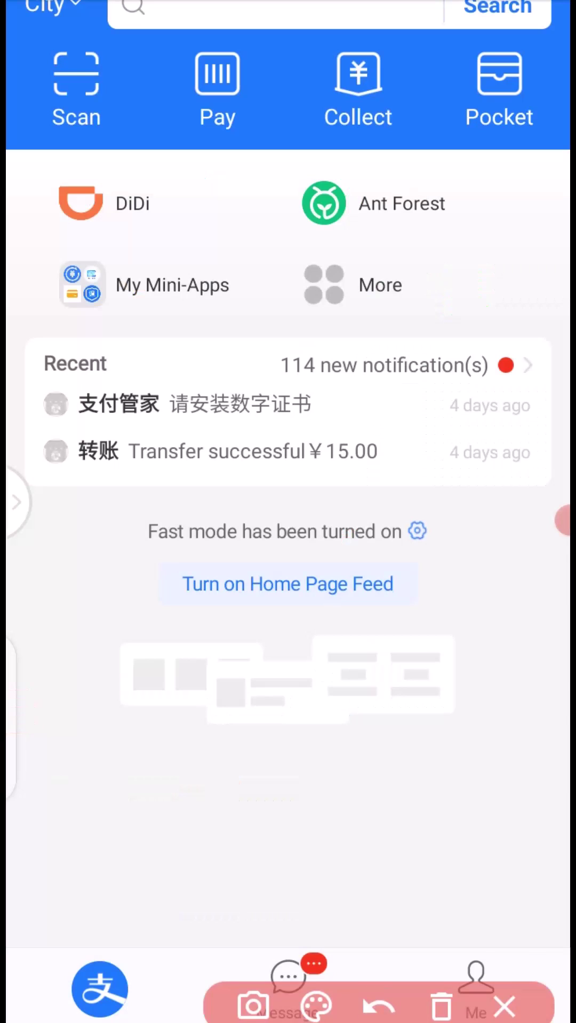
{"action": "left_click_drag", "start_coordinate": [480, 903], "coordinate": [484, 920]}
{"action": "left_click", "coordinate": [476, 987]}
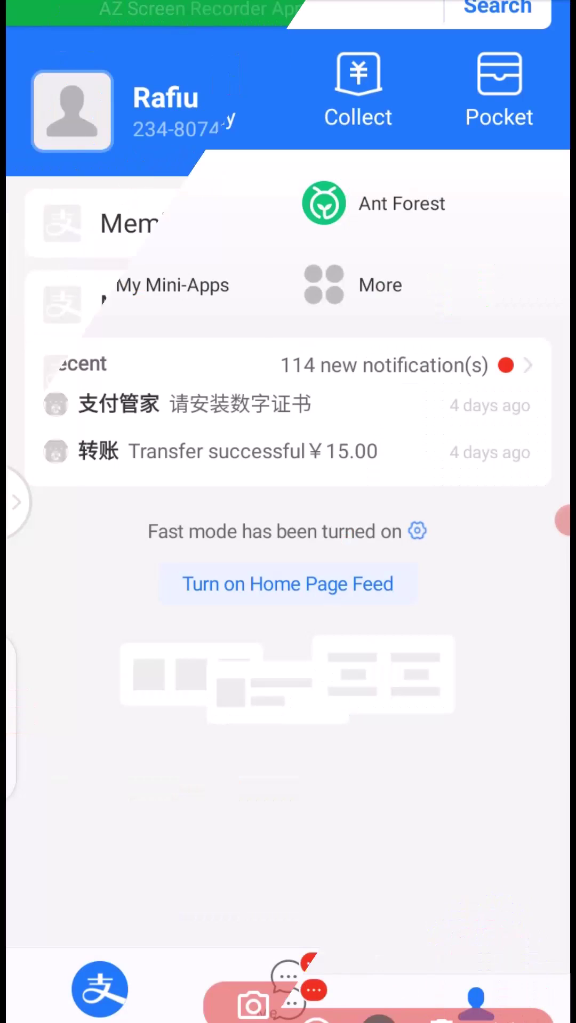
- Go to Settings, then Account and Security, and start Account Cancel
{"action": "left_click_drag", "start_coordinate": [512, 17], "coordinate": [552, 52]}
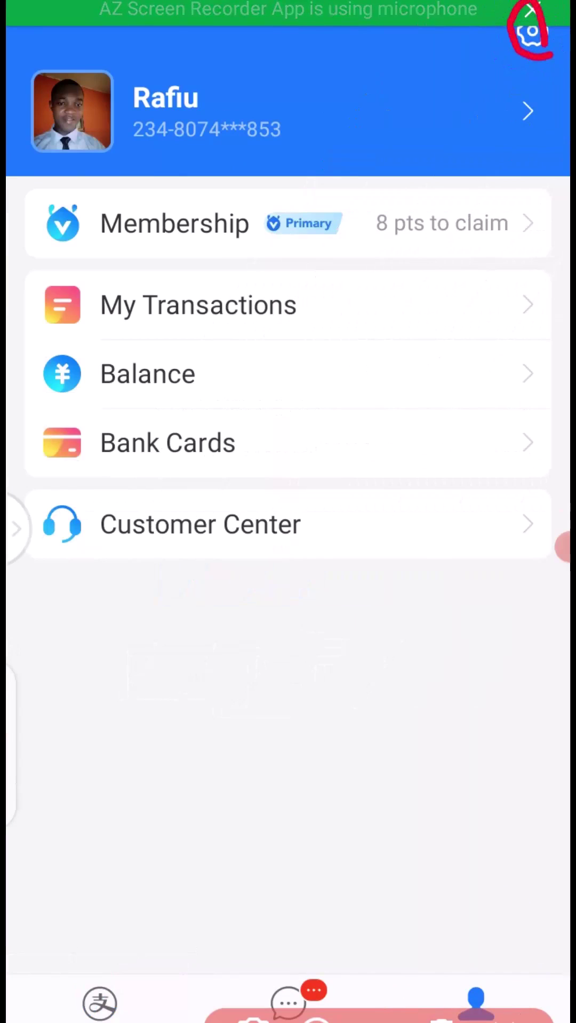
{"action": "left_click", "coordinate": [529, 32]}
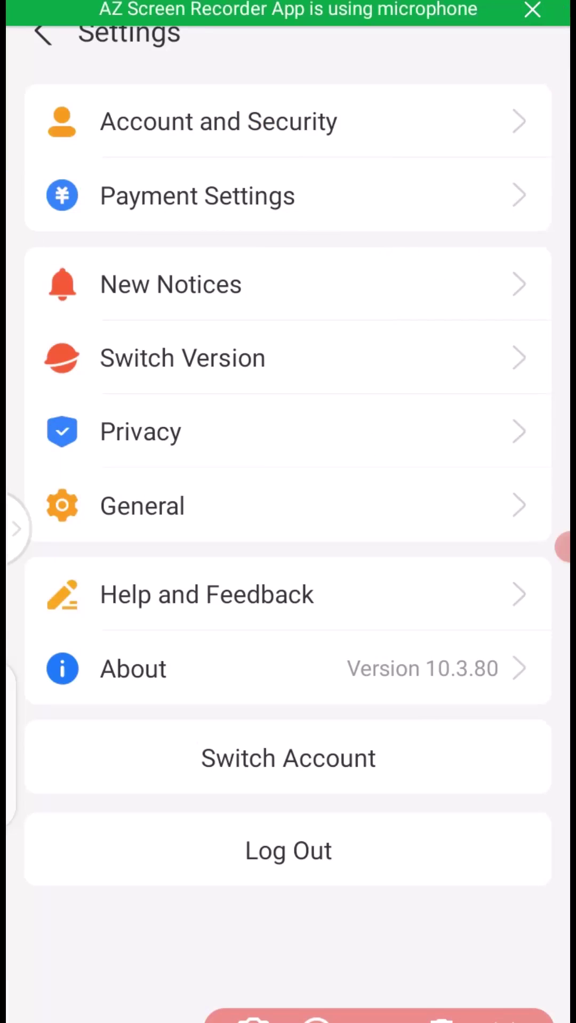
{"action": "mouse_move", "coordinate": [401, 88]}
{"action": "left_mouse_down"}
{"action": "mouse_move", "coordinate": [193, 170]}
{"action": "mouse_move", "coordinate": [376, 148]}
{"action": "left_mouse_up"}
{"action": "left_click", "coordinate": [280, 122]}
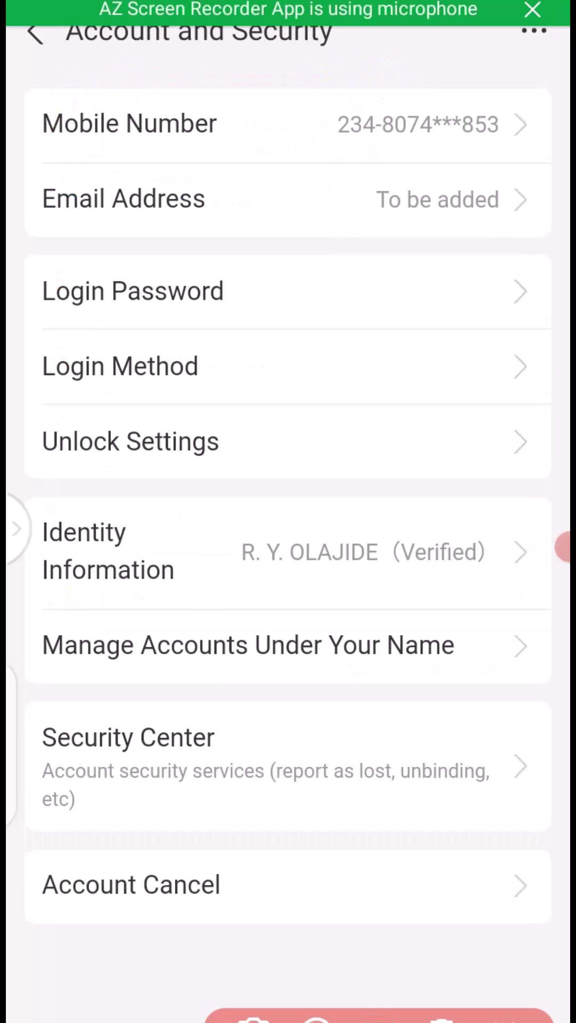
{"action": "left_click_drag", "start_coordinate": [305, 840], "coordinate": [276, 822]}
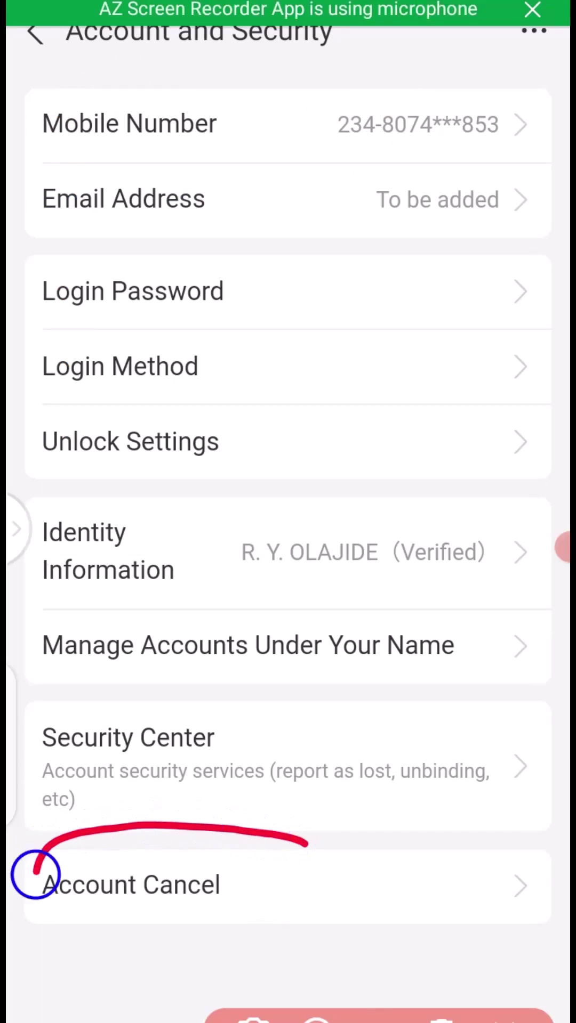
{"action": "left_click", "coordinate": [131, 884]}
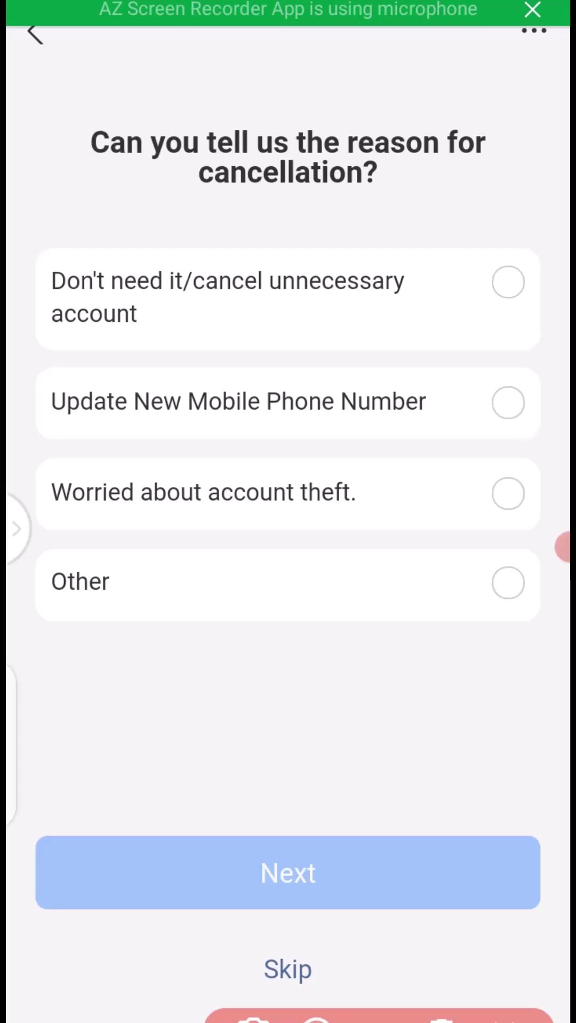
- Choose 'Don't need it/cancel unnecessary account' as the cancellation reason and proceed with Next
{"action": "left_click_drag", "start_coordinate": [512, 248], "coordinate": [528, 256]}
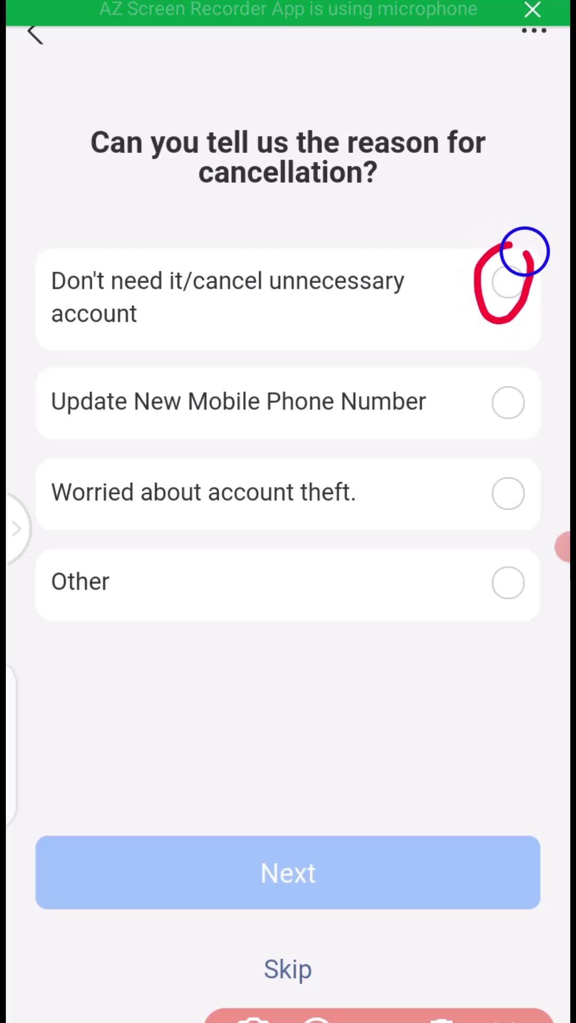
{"action": "left_click", "coordinate": [254, 1020]}
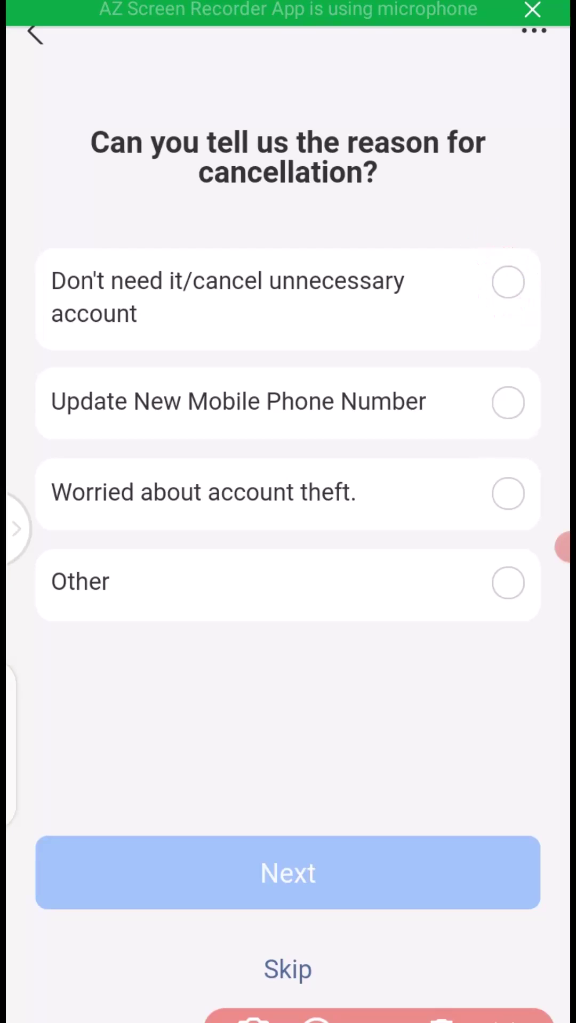
{"action": "left_click", "coordinate": [508, 282]}
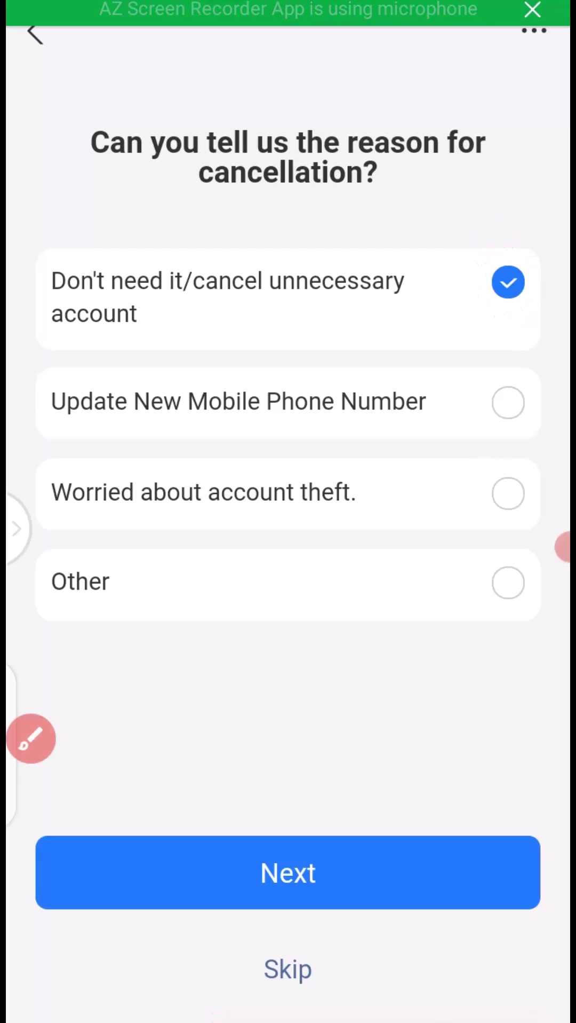
{"action": "left_click", "coordinate": [32, 739]}
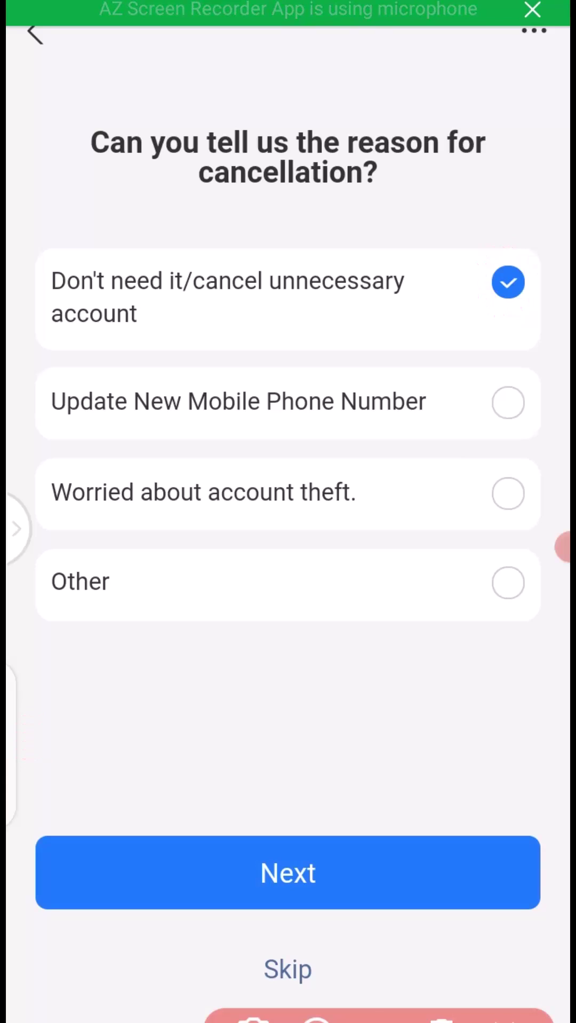
{"action": "left_click_drag", "start_coordinate": [392, 793], "coordinate": [331, 772]}
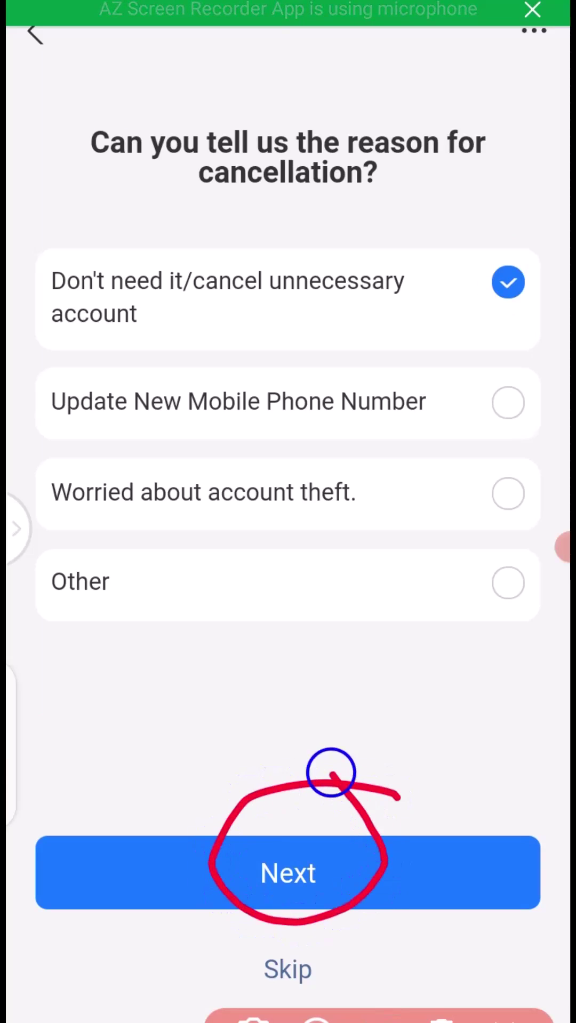
{"action": "left_click", "coordinate": [288, 872]}
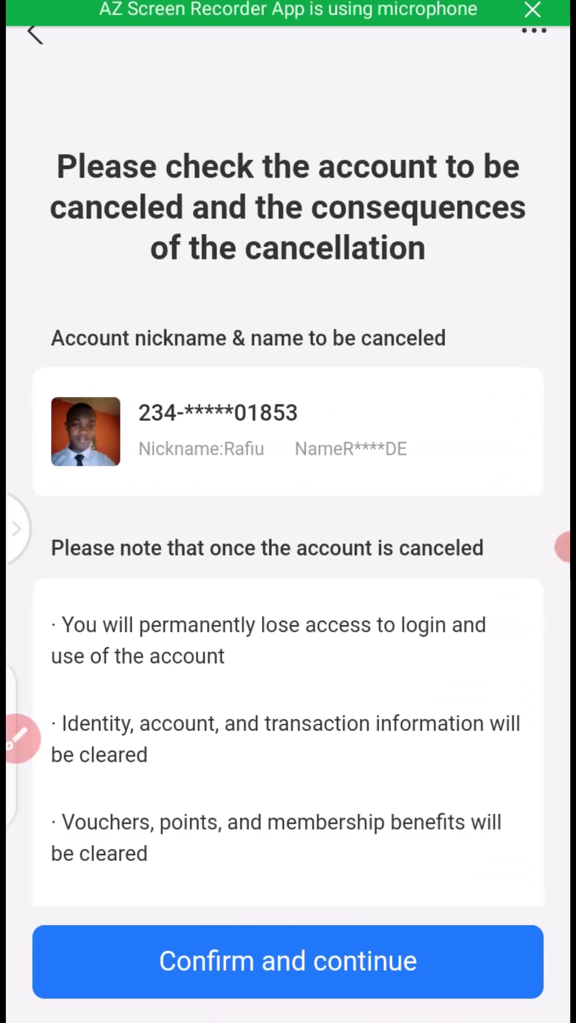
- Scroll through the first part of the cancellation consequences list
{"action": "left_click", "coordinate": [20, 737]}
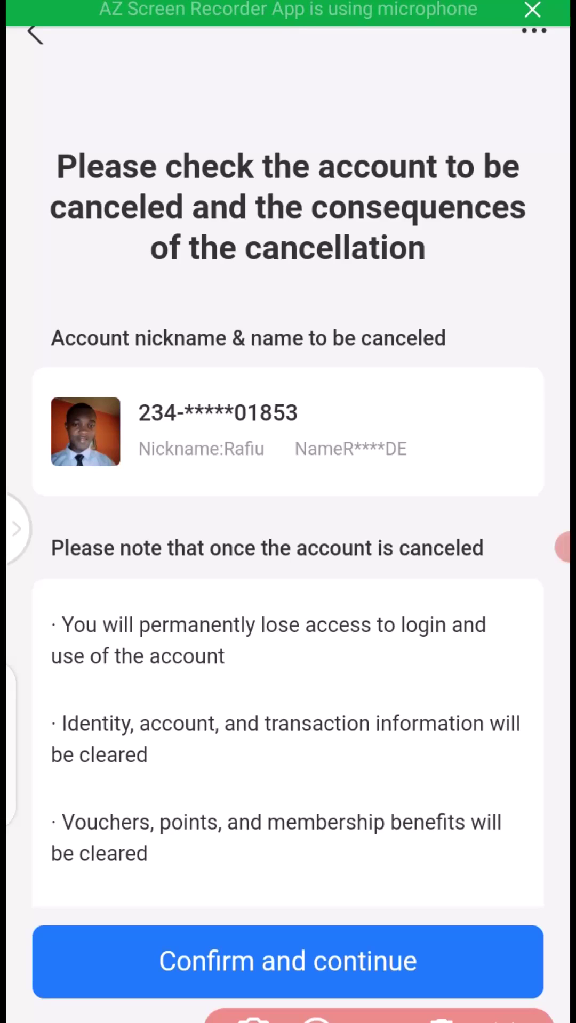
{"action": "left_click_drag", "start_coordinate": [367, 682], "coordinate": [366, 790]}
{"action": "left_click_drag", "start_coordinate": [338, 682], "coordinate": [442, 660]}
{"action": "left_click_drag", "start_coordinate": [267, 769], "coordinate": [388, 748]}
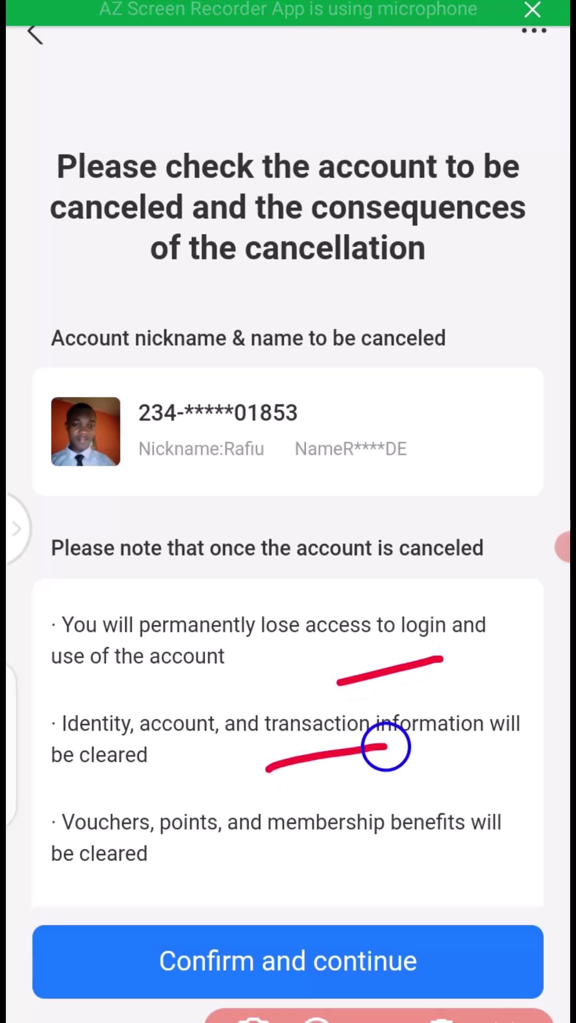
{"action": "left_click_drag", "start_coordinate": [253, 873], "coordinate": [370, 853]}
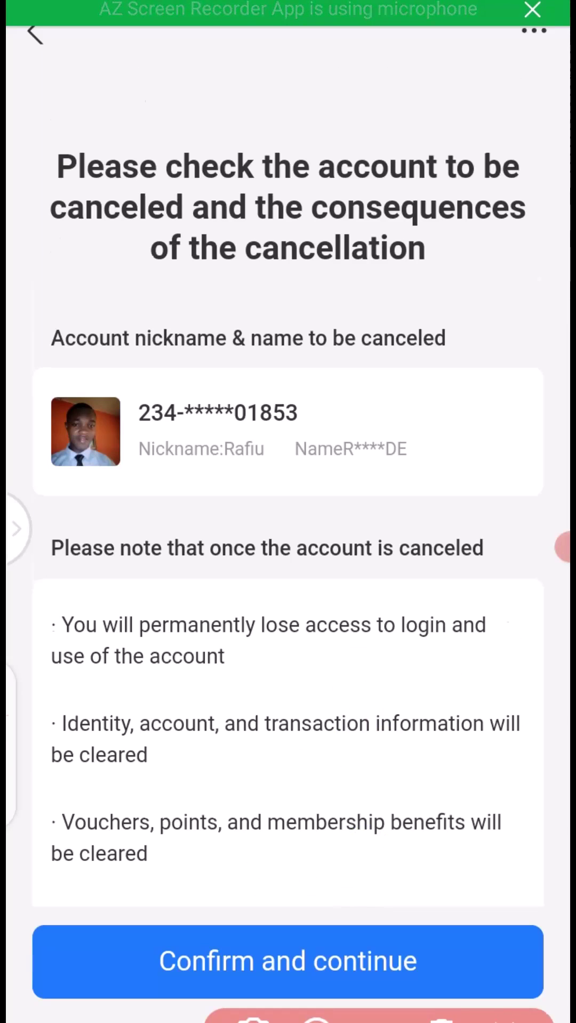
{"action": "scroll", "coordinate": [288, 560], "scroll_direction": "down", "scroll_amount": 5}
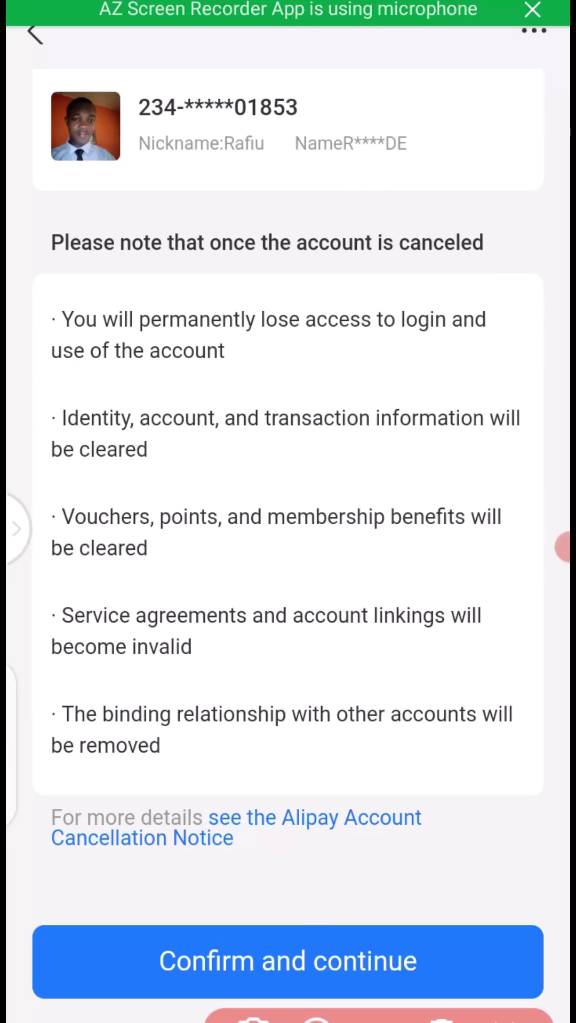
{"action": "left_click_drag", "start_coordinate": [222, 658], "coordinate": [299, 654]}
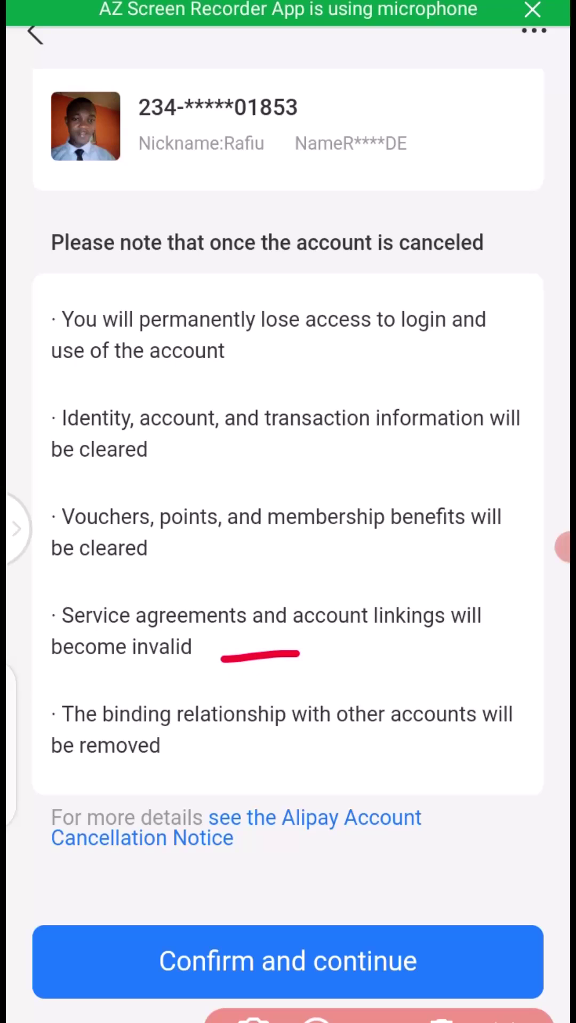
{"action": "left_click_drag", "start_coordinate": [190, 752], "coordinate": [302, 750]}
{"action": "left_click", "coordinate": [378, 1017]}
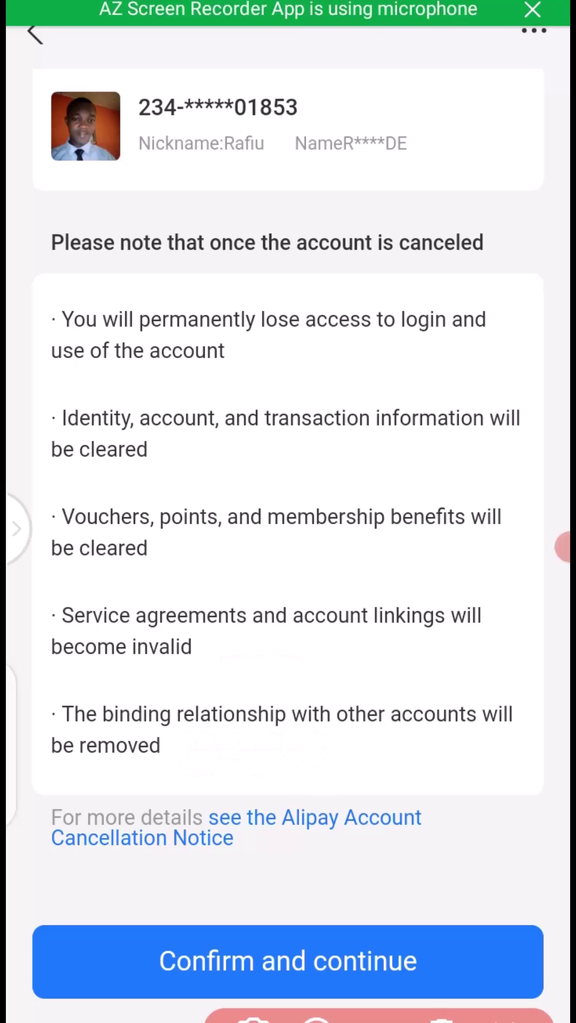
- Review the remaining consequences and confirm to continue to ID Verification
{"action": "left_click", "coordinate": [32, 740]}
{"action": "left_click_drag", "start_coordinate": [285, 371], "coordinate": [395, 357]}
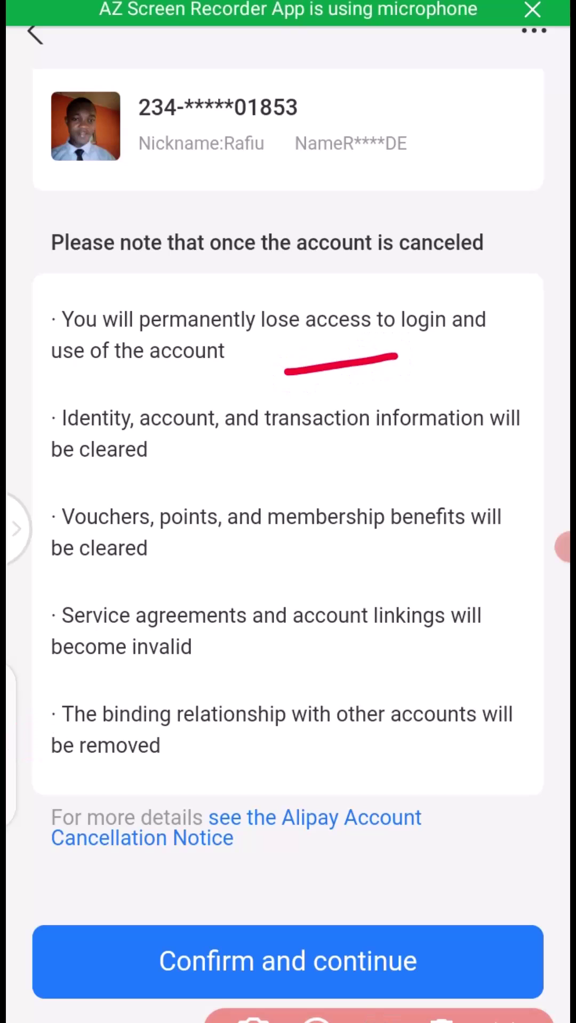
{"action": "left_click_drag", "start_coordinate": [241, 463], "coordinate": [322, 454]}
{"action": "left_click_drag", "start_coordinate": [261, 565], "coordinate": [368, 547]}
{"action": "left_click_drag", "start_coordinate": [282, 676], "coordinate": [367, 658]}
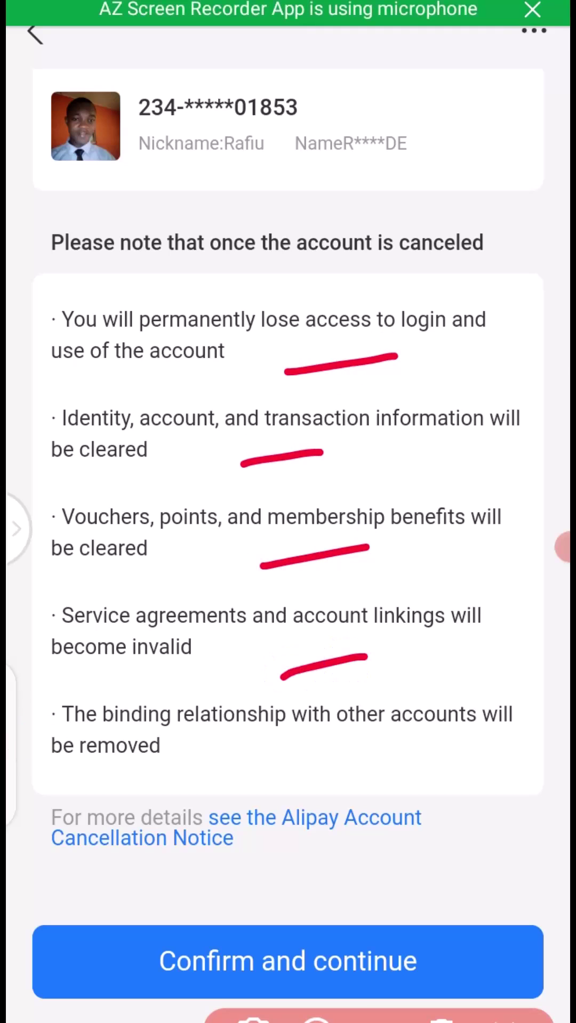
{"action": "left_click_drag", "start_coordinate": [264, 766], "coordinate": [358, 745]}
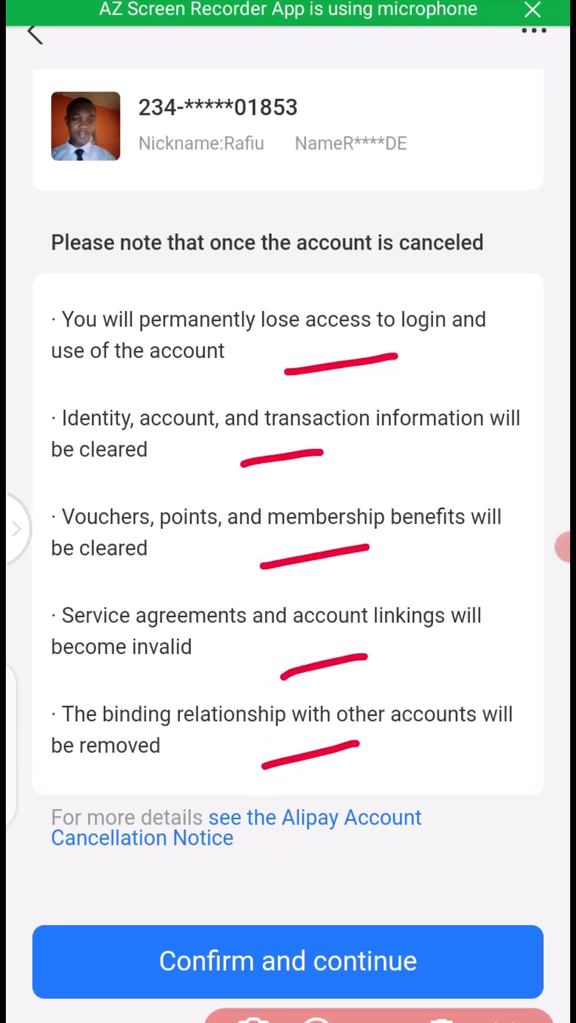
{"action": "left_click", "coordinate": [442, 1018]}
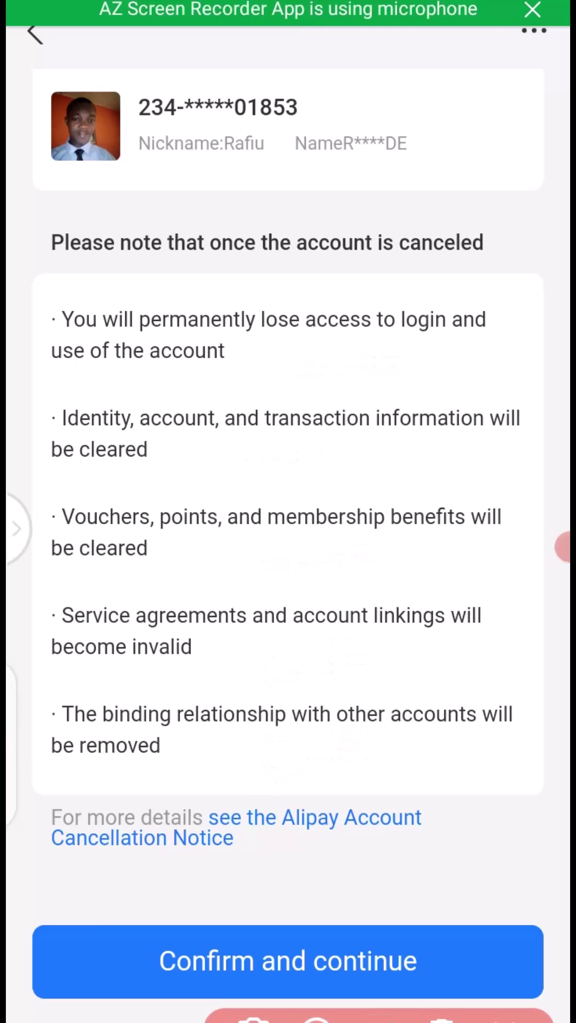
{"action": "mouse_move", "coordinate": [424, 876]}
{"action": "left_mouse_down"}
{"action": "mouse_move", "coordinate": [342, 864]}
{"action": "mouse_move", "coordinate": [152, 983]}
{"action": "mouse_move", "coordinate": [450, 898]}
{"action": "mouse_move", "coordinate": [404, 864]}
{"action": "left_mouse_up"}
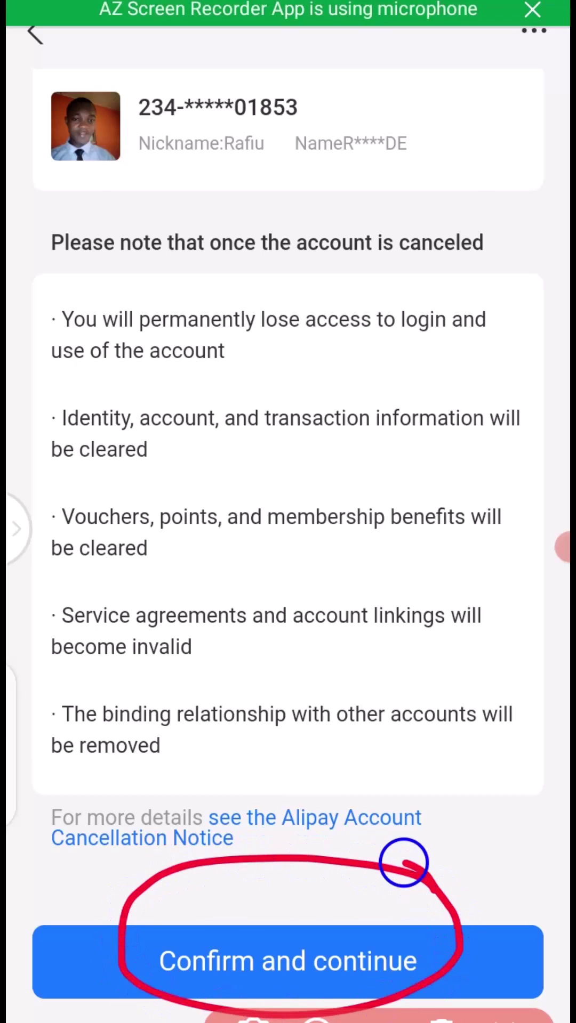
{"action": "left_click", "coordinate": [441, 1018]}
{"action": "left_click", "coordinate": [31, 739]}
{"action": "left_click", "coordinate": [289, 961]}
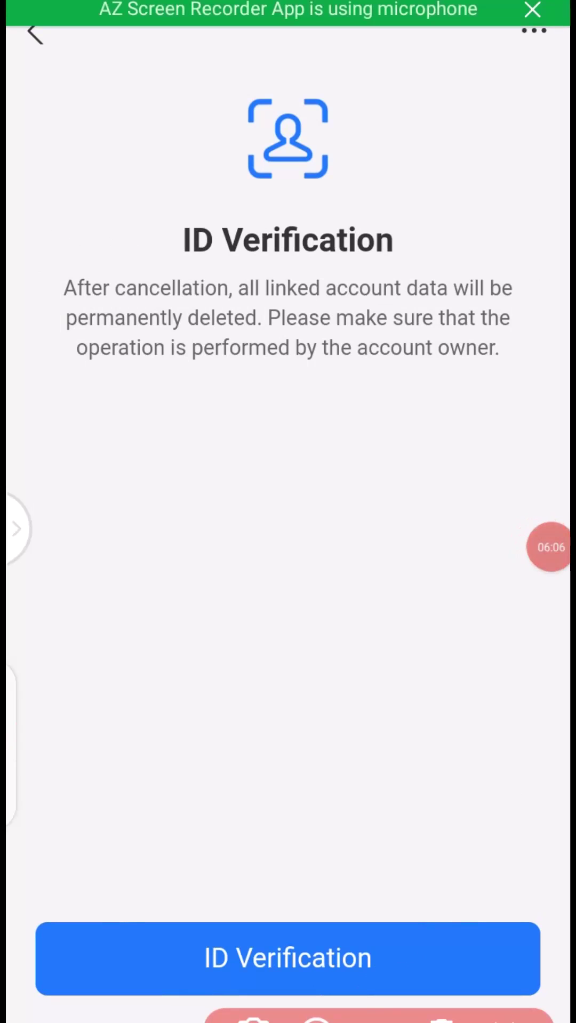
- Pass ID Verification, then finish from 'Cancellation successful' back to Settings
{"action": "mouse_move", "coordinate": [94, 222]}
{"action": "left_mouse_down"}
{"action": "mouse_move", "coordinate": [528, 210]}
{"action": "mouse_move", "coordinate": [533, 400]}
{"action": "mouse_move", "coordinate": [120, 456]}
{"action": "mouse_move", "coordinate": [47, 194]}
{"action": "left_mouse_up"}
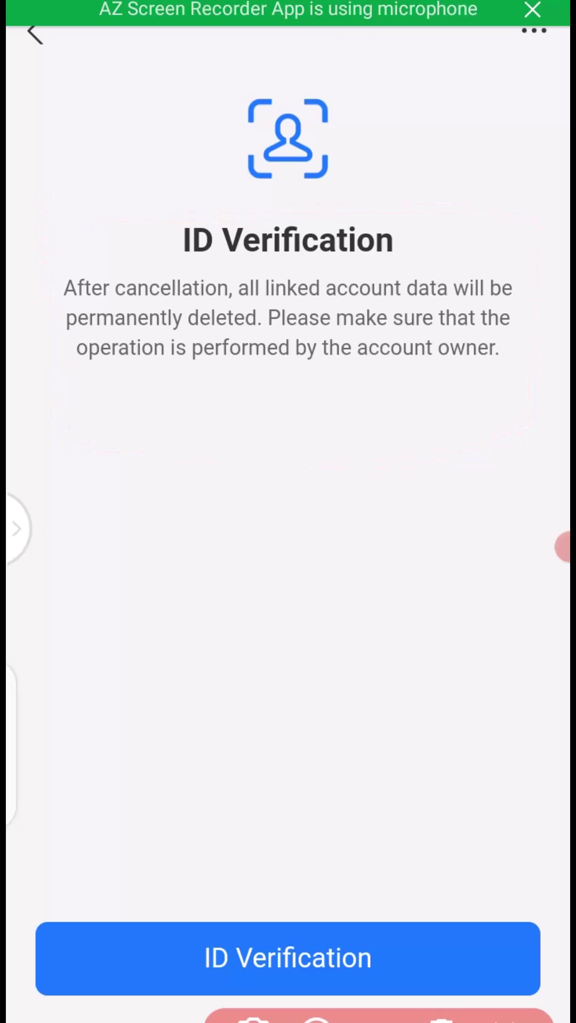
{"action": "mouse_move", "coordinate": [344, 869]}
{"action": "left_mouse_down"}
{"action": "mouse_move", "coordinate": [165, 968]}
{"action": "mouse_move", "coordinate": [358, 875]}
{"action": "left_mouse_up"}
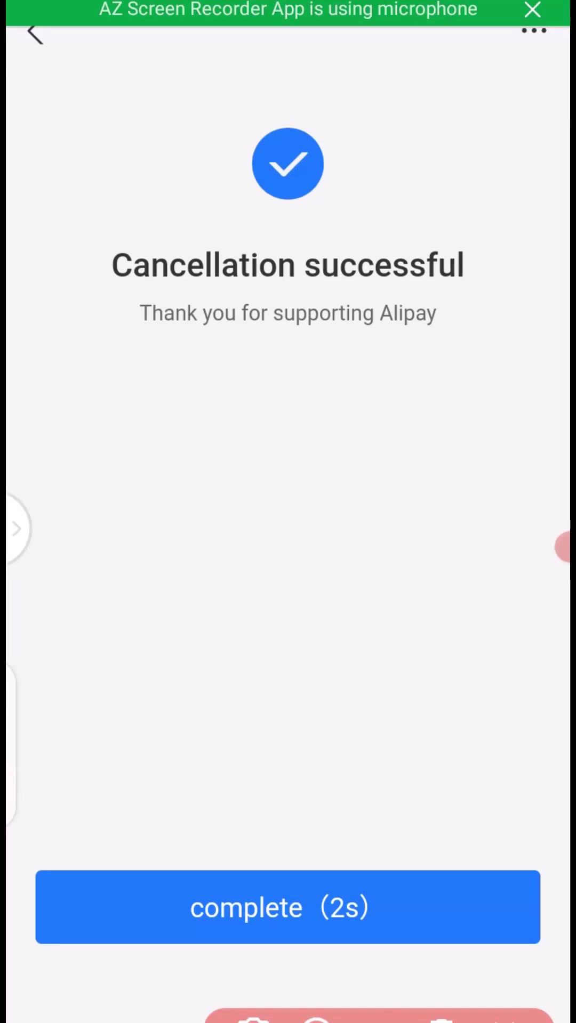
{"action": "mouse_move", "coordinate": [453, 143]}
{"action": "left_mouse_down"}
{"action": "mouse_move", "coordinate": [330, 389]}
{"action": "mouse_move", "coordinate": [472, 172]}
{"action": "mouse_move", "coordinate": [402, 110]}
{"action": "left_mouse_up"}
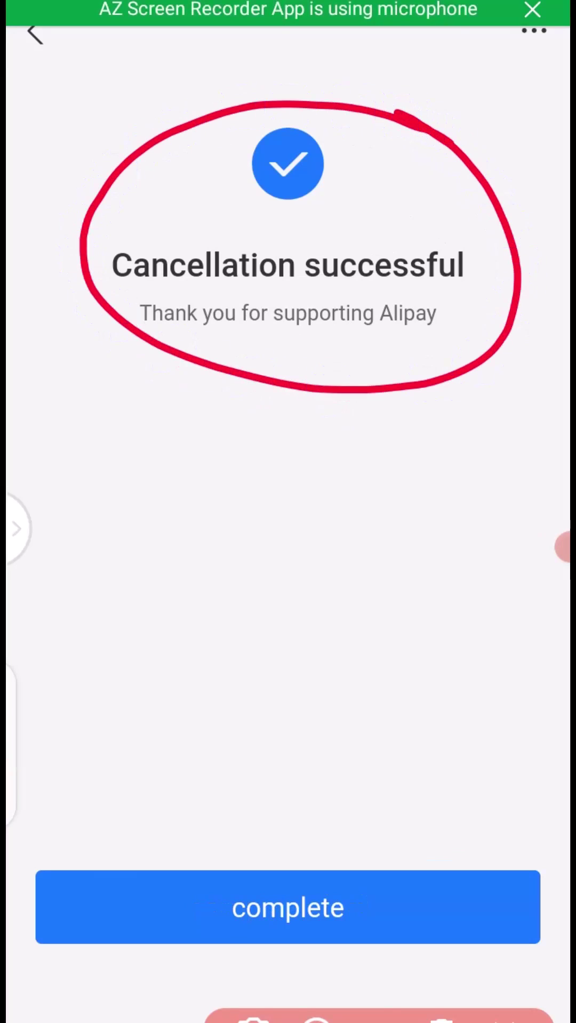
{"action": "left_click", "coordinate": [288, 907]}
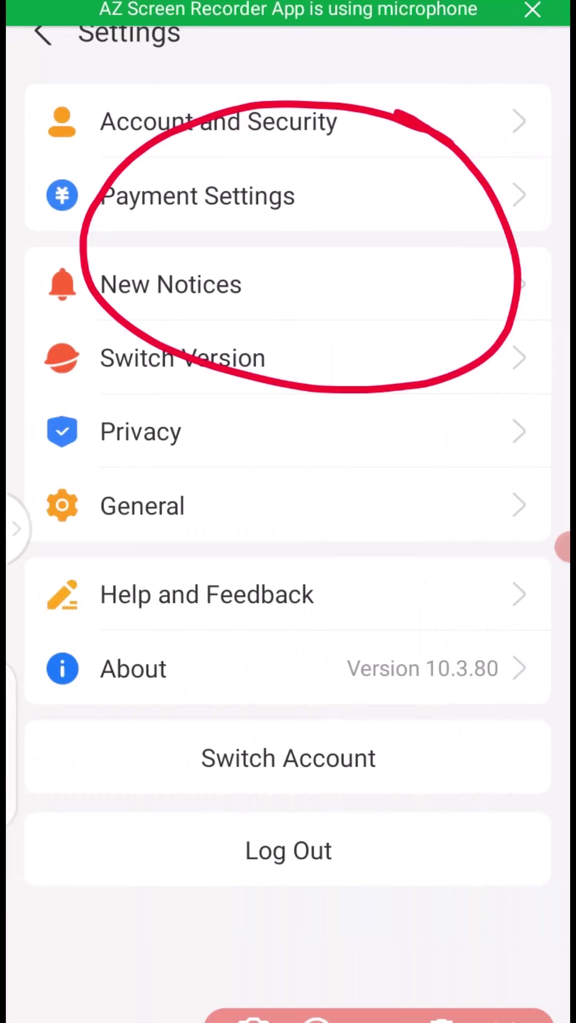
{"action": "left_click", "coordinate": [254, 1020]}
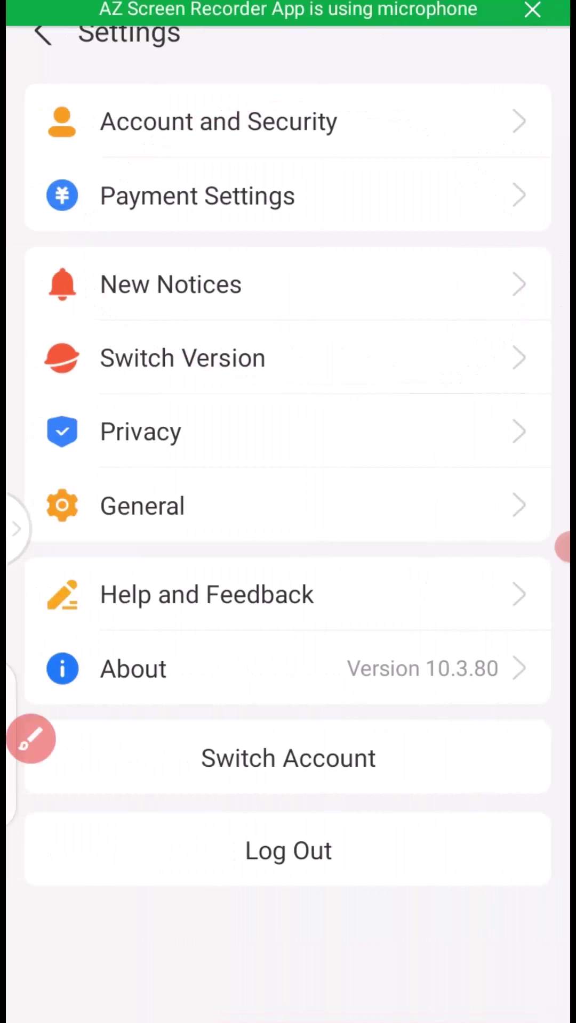